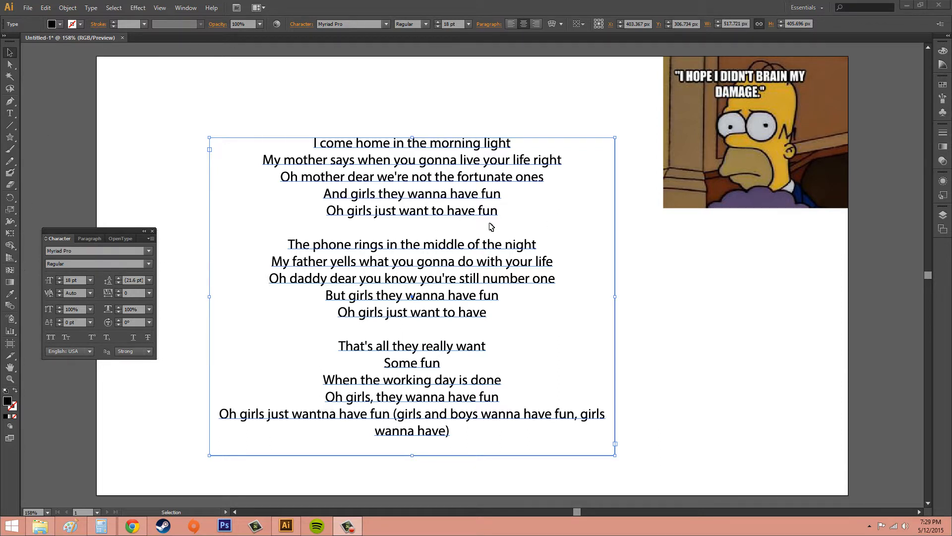
Select the lyrics text block and bring up its paragraph formatting settings
click(589, 200)
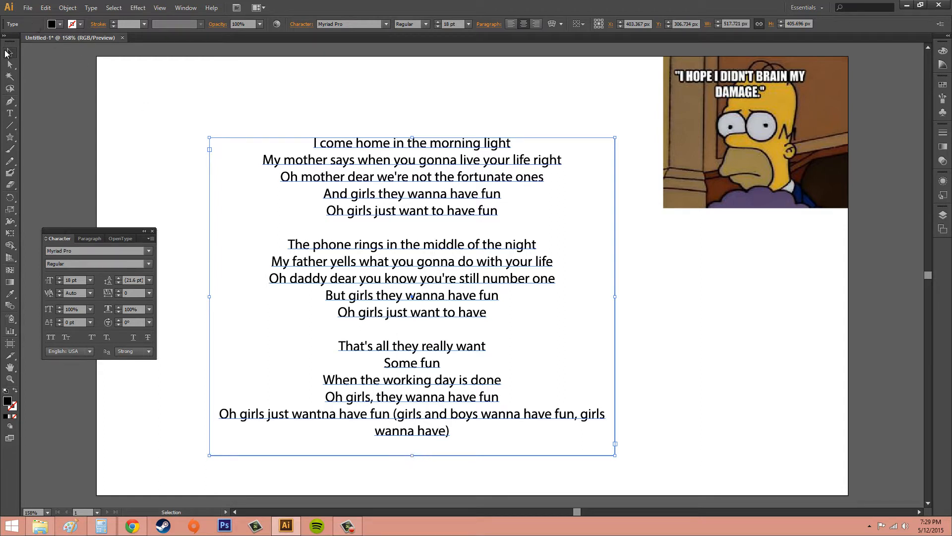
click(234, 195)
click(412, 202)
click(183, 12)
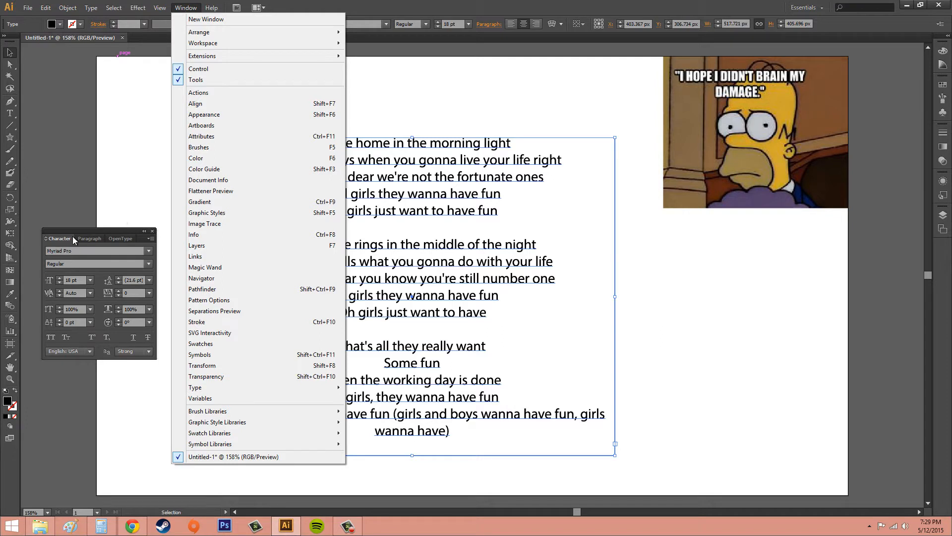
mouse_move(236, 391)
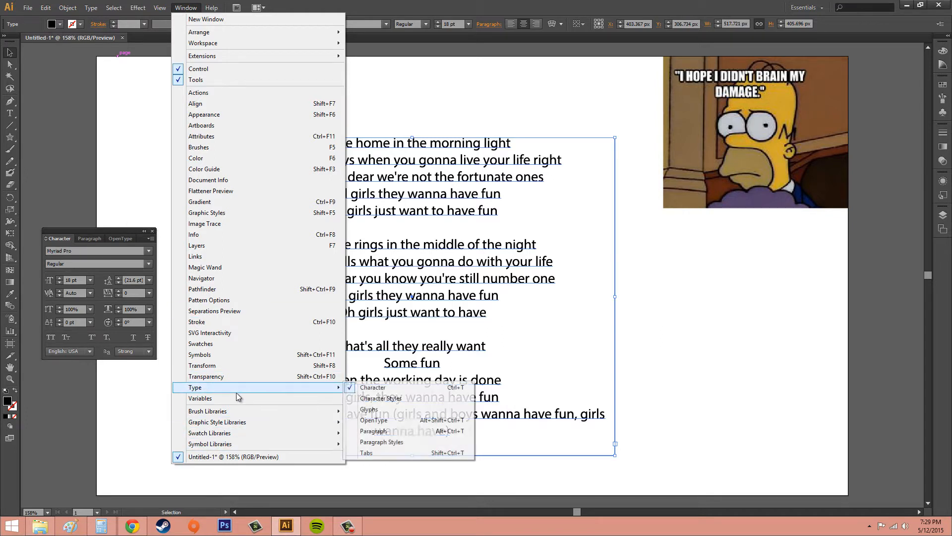
click(382, 431)
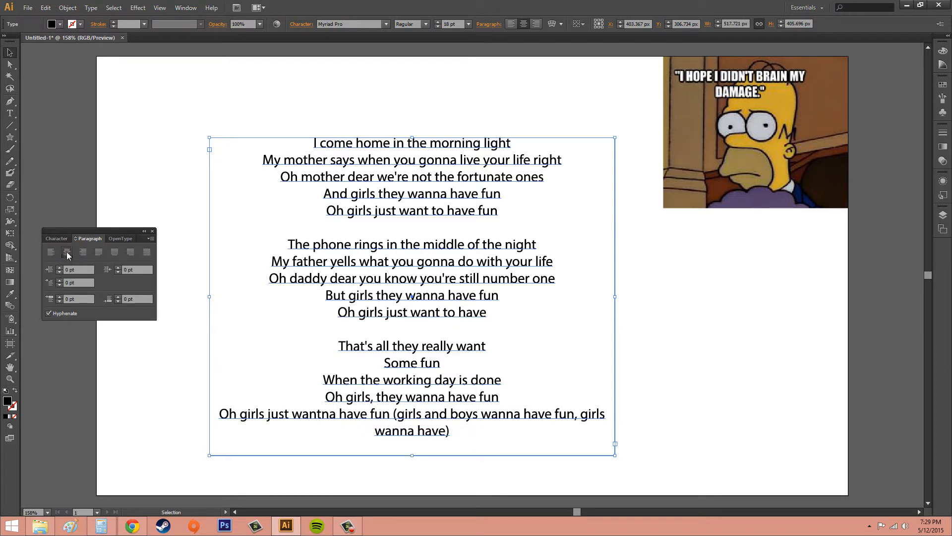
click(46, 240)
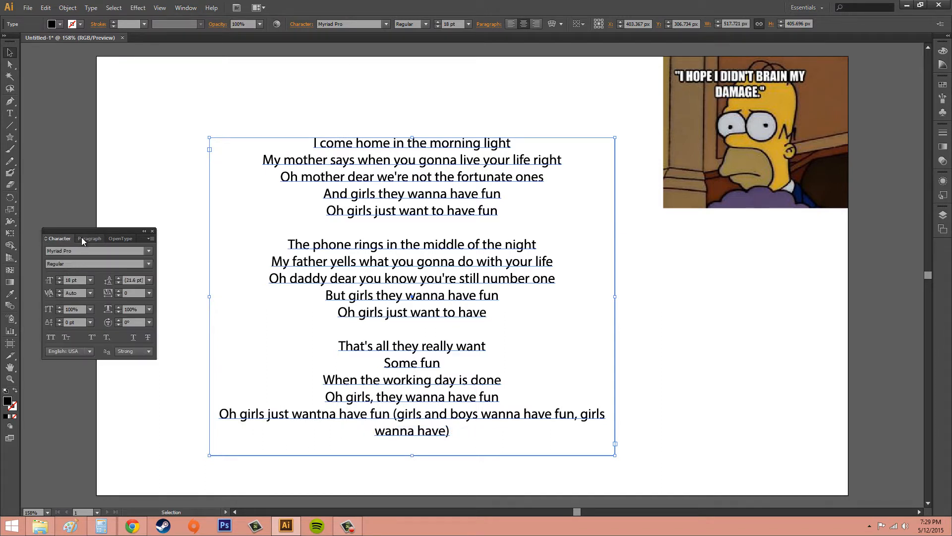
click(81, 237)
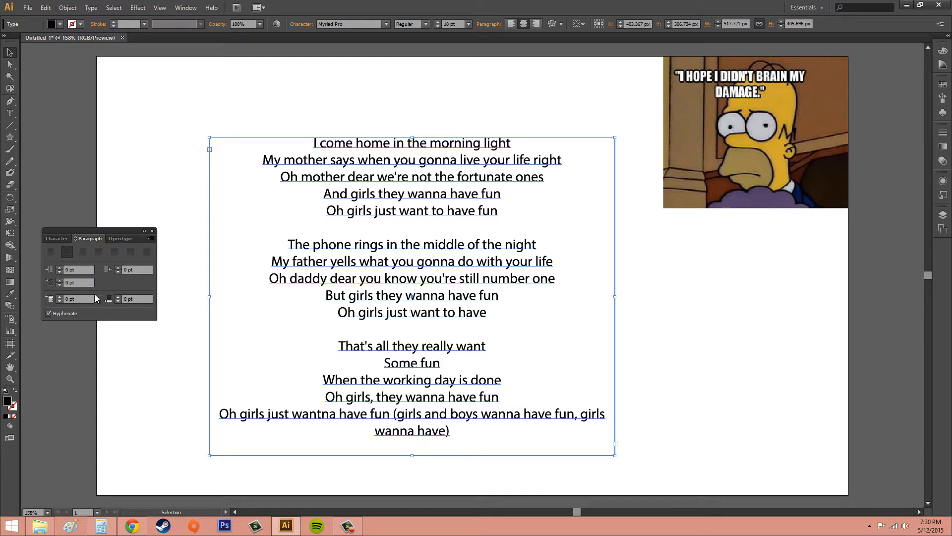
Try left, right, full justify and the last-line left, centre and right justifications on the lyrics, then restore centre alignment
click(51, 252)
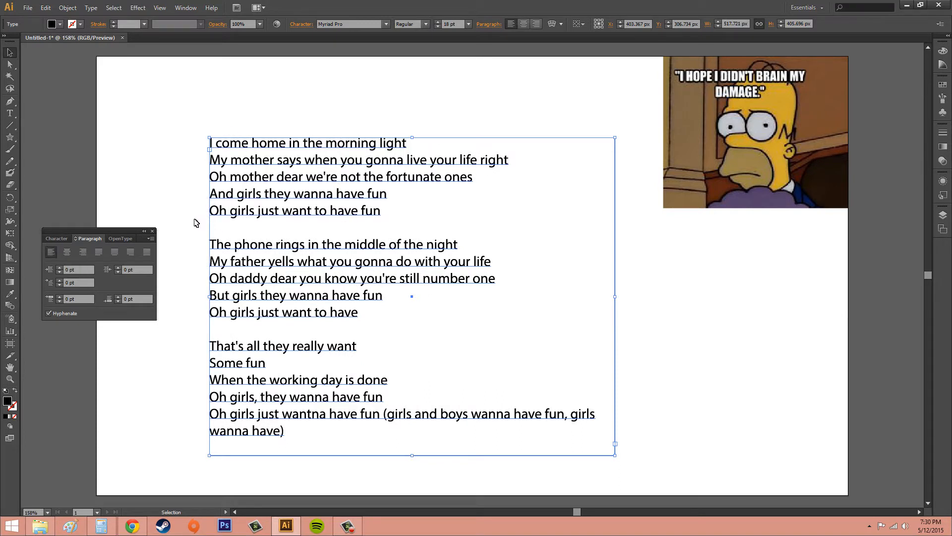
click(83, 252)
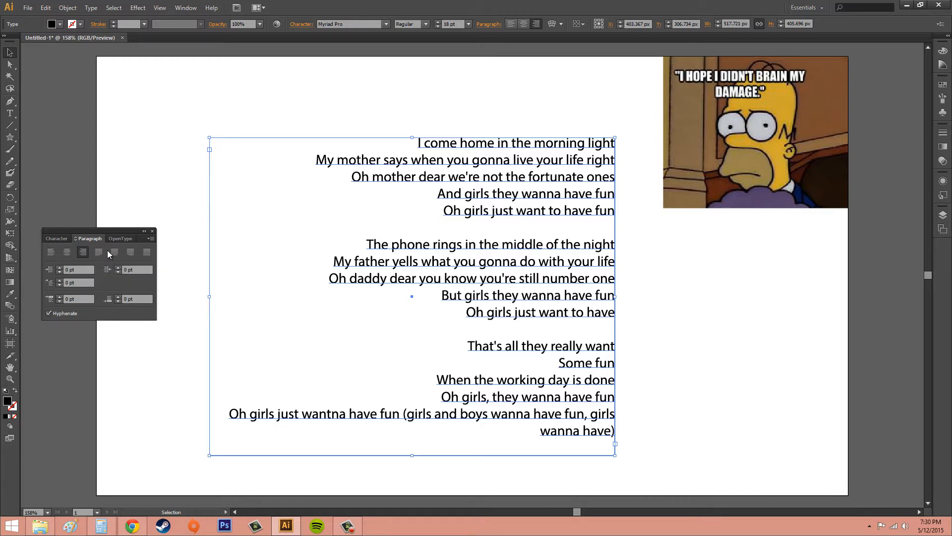
click(148, 254)
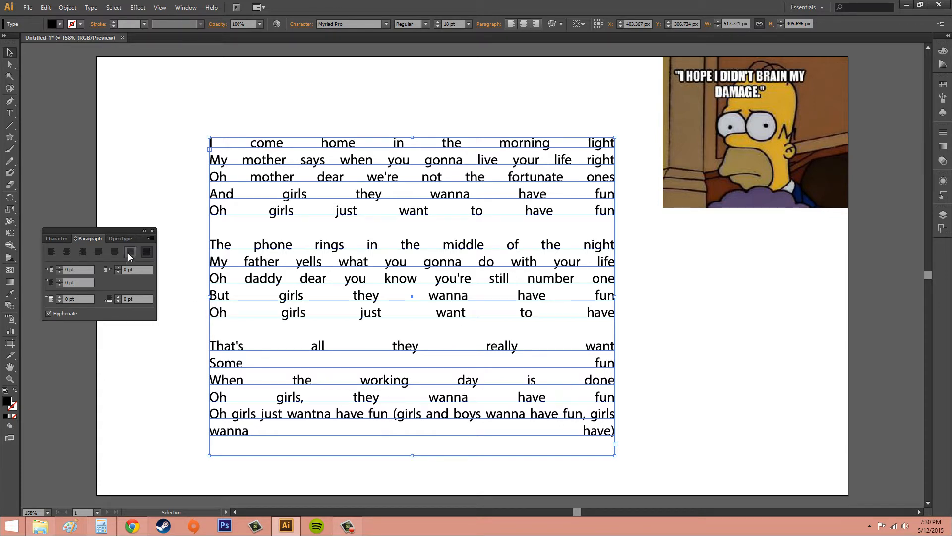
click(102, 251)
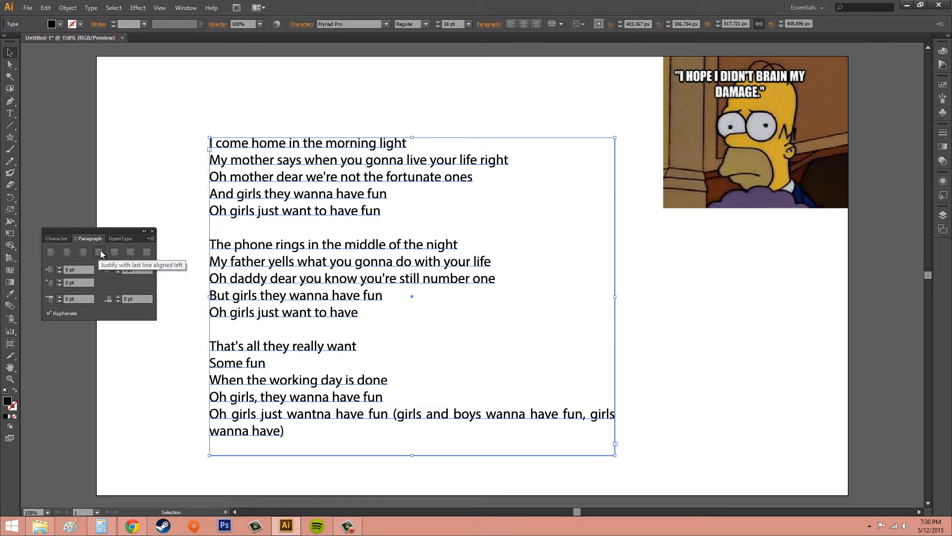
click(114, 252)
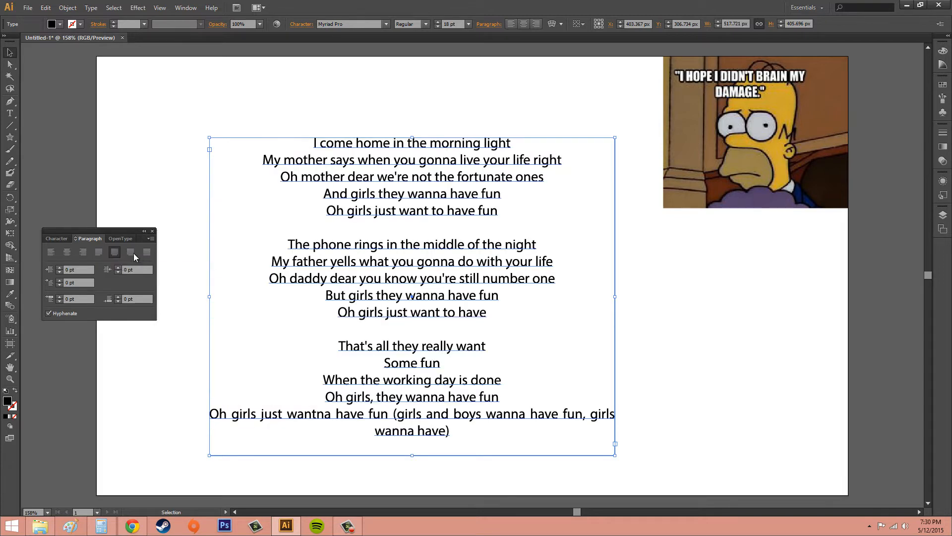
click(130, 253)
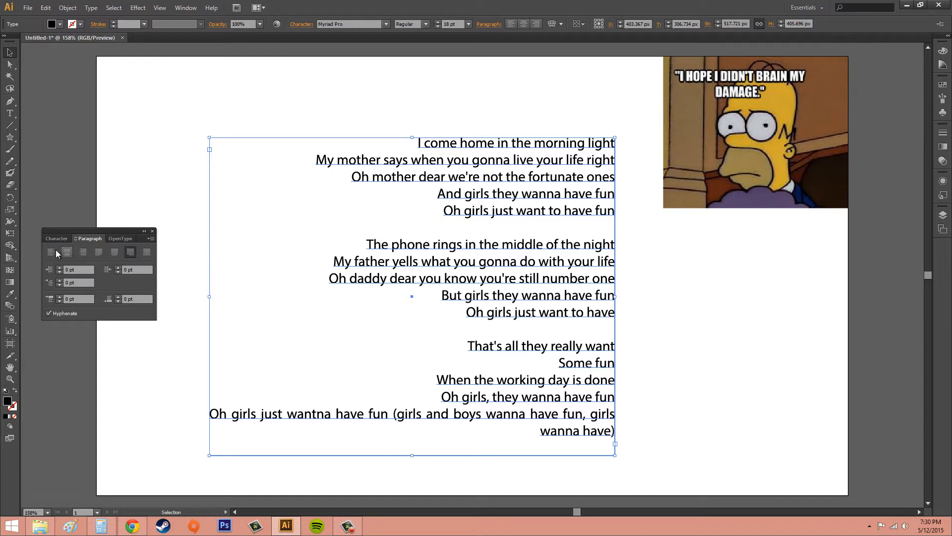
click(69, 254)
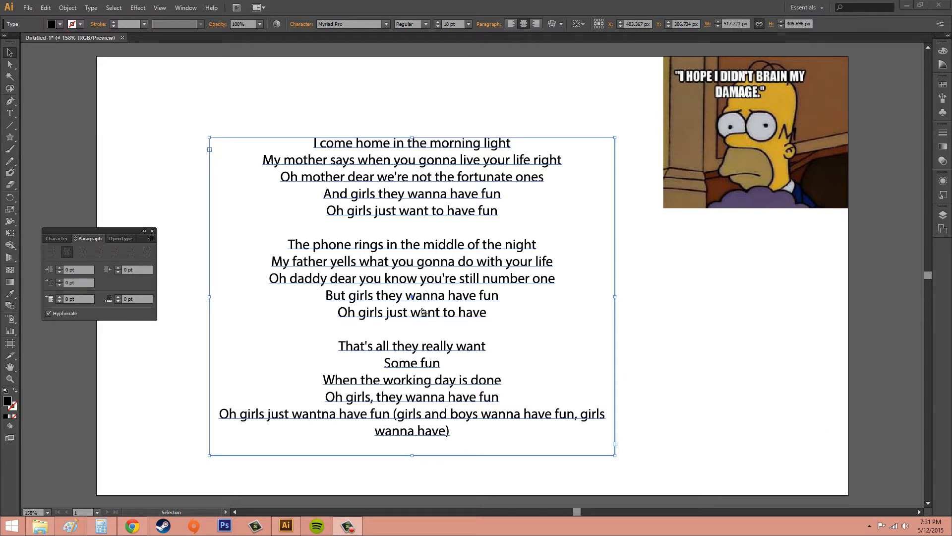
Align the lyrics to the left and set their left indent to 10 pt
click(49, 256)
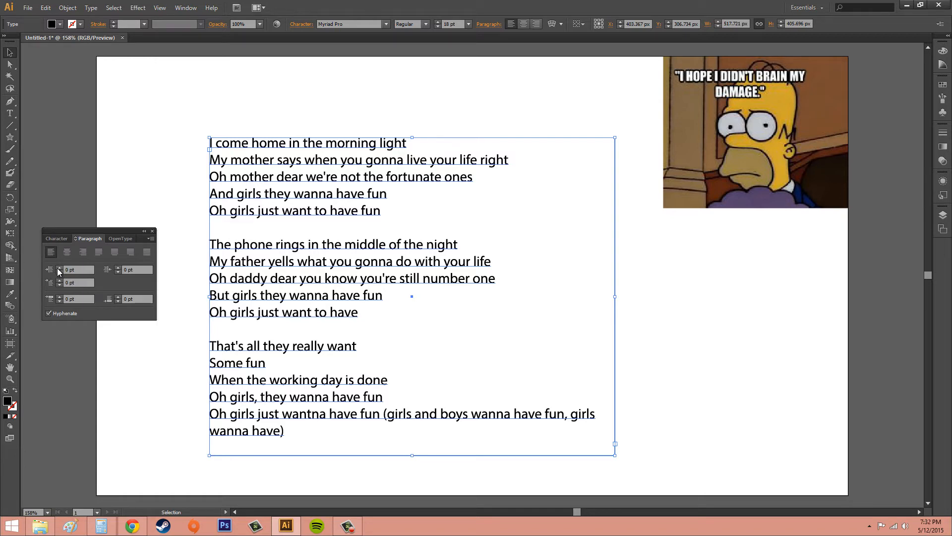
click(59, 267)
click(59, 268)
click(59, 268)
click(59, 267)
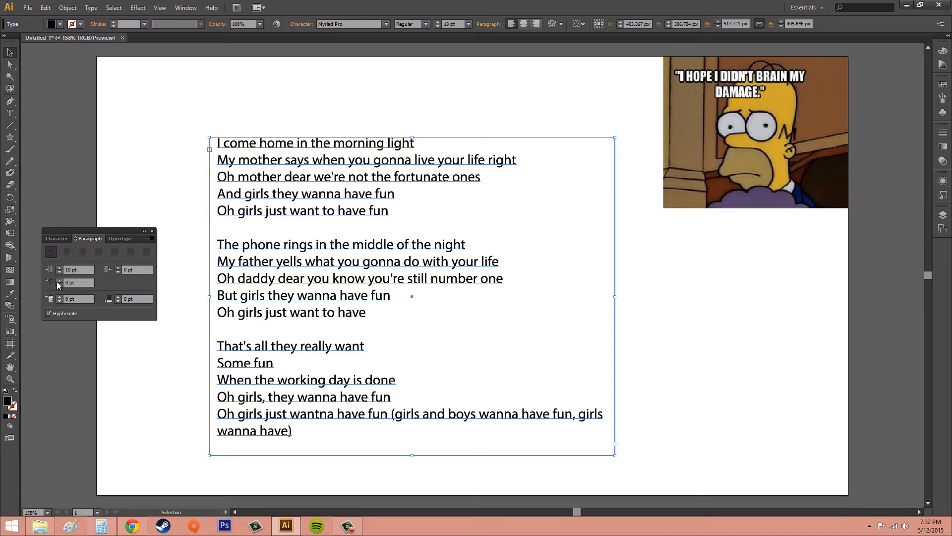
Try a first-line left indent of 15 pt on all the lyrics
click(57, 281)
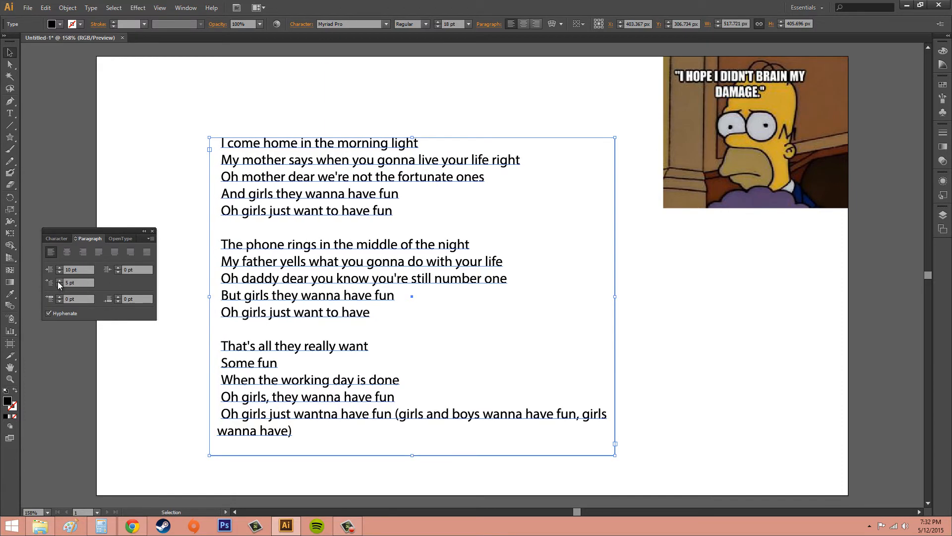
click(57, 281)
click(58, 281)
click(57, 281)
click(57, 282)
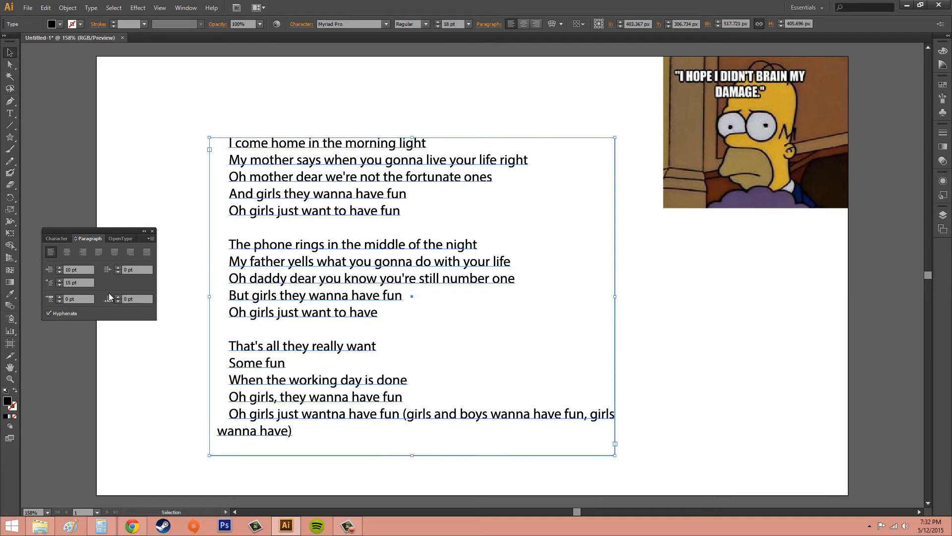
Try a space before paragraph of -3 pt on the lyrics
click(60, 301)
click(60, 301)
click(61, 302)
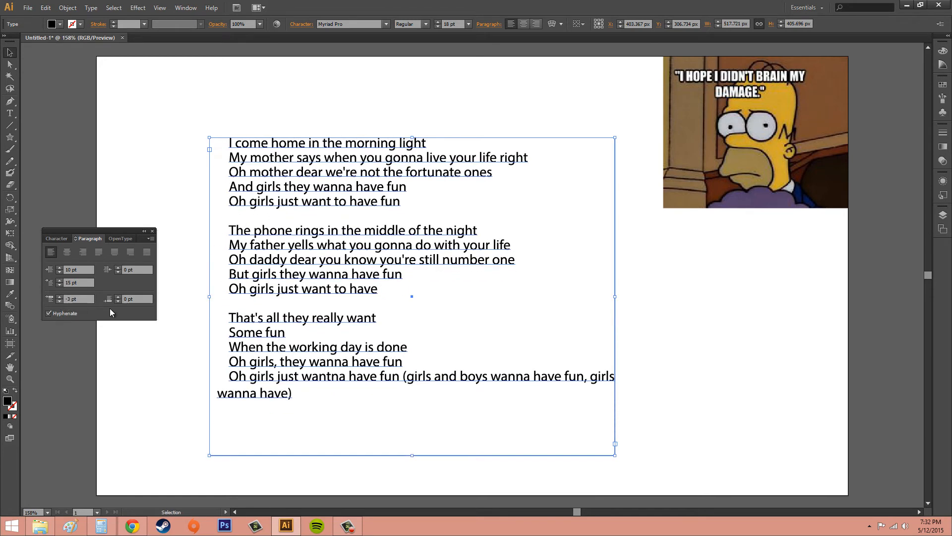
Undo the space-before and first-line indent changes on the lyrics, keeping the 10 pt left indent
key(ctrl+z)
key(ctrl+z)
key(ctrl+z)
key(ctrl+z)
key(ctrl+z)
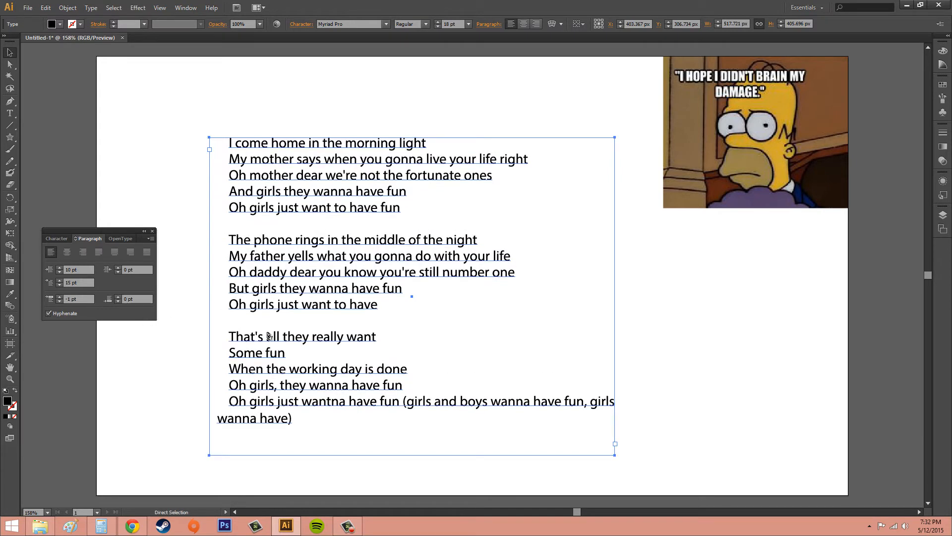
key(ctrl+z)
key(ctrl+z)
key(ctrl+z)
key(ctrl+z)
key(ctrl+z)
key(ctrl+z)
key(ctrl+z)
key(ctrl+z)
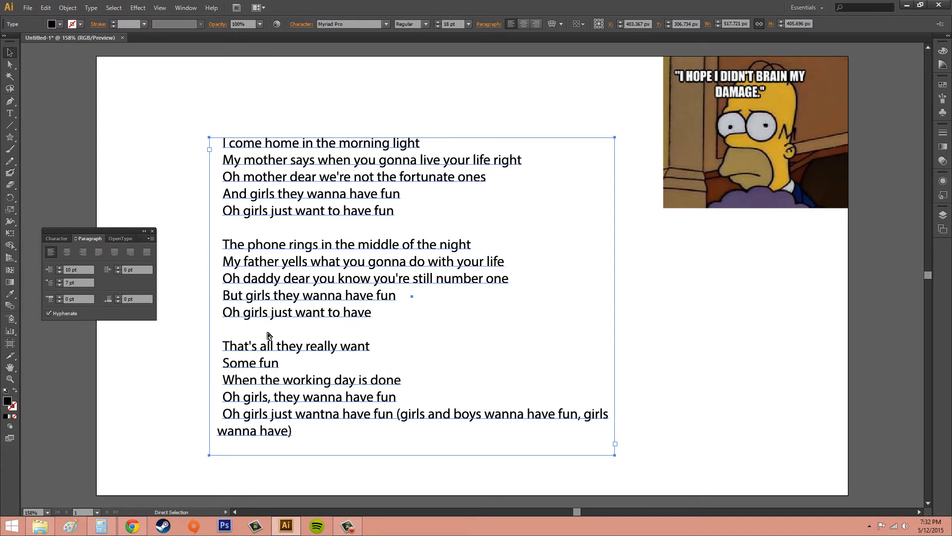
key(ctrl+z)
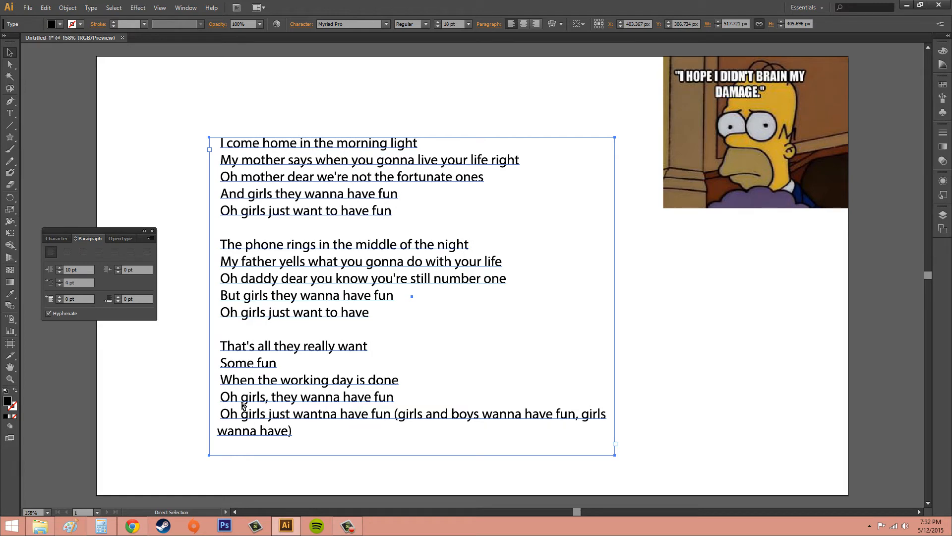
key(ctrl+z)
key(ctrl+z)
key(ctrl+z)
key(ctrl+z)
key(ctrl+z)
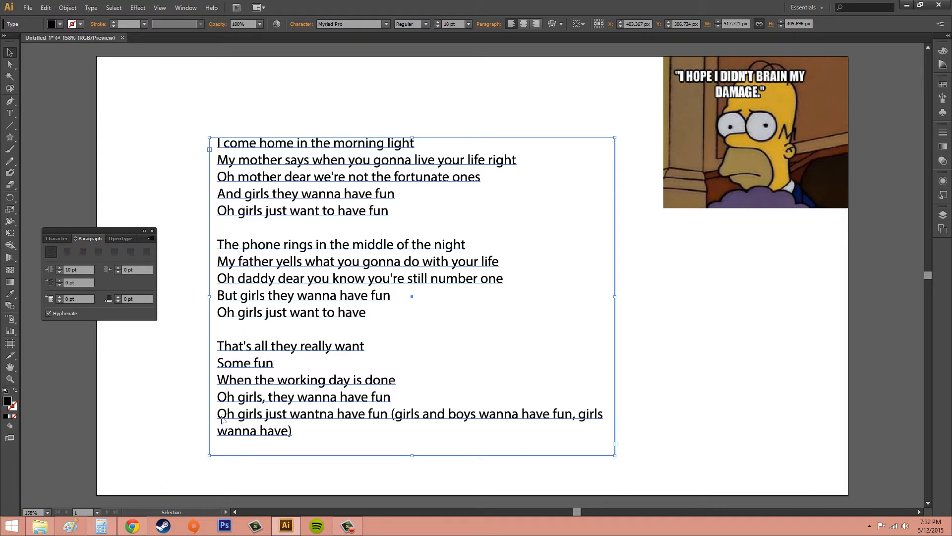
Set a 9 pt first-line left indent on only the last paragraph, starting "Oh girls just wantna have fun"
click(10, 113)
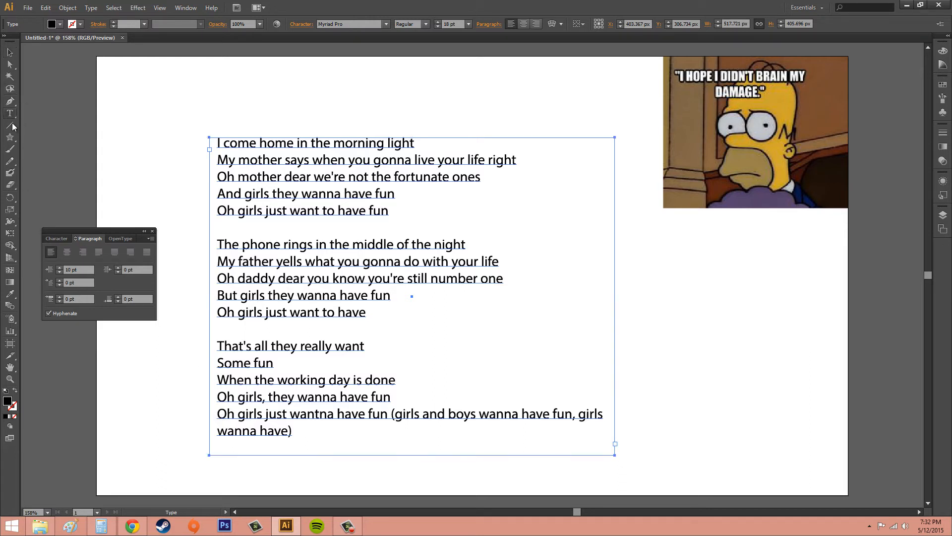
click(218, 414)
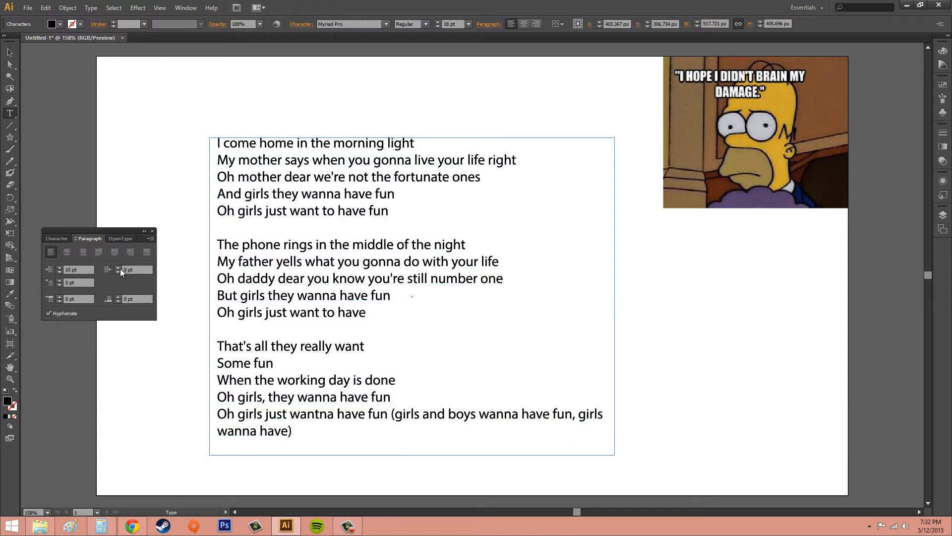
click(59, 281)
click(59, 280)
click(59, 280)
click(59, 281)
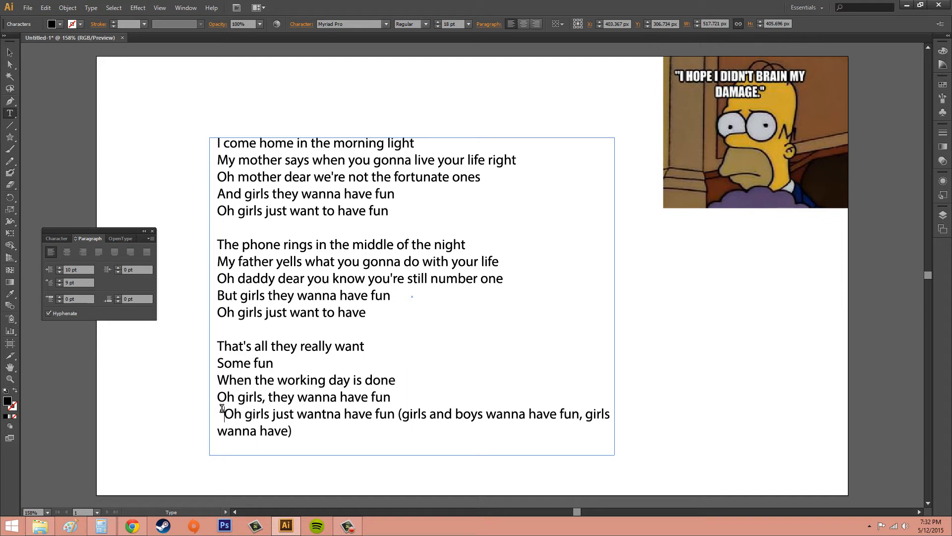
Set the right indent of the last lyrics paragraph to 4 pt
click(12, 117)
click(118, 267)
click(118, 268)
click(118, 267)
click(118, 267)
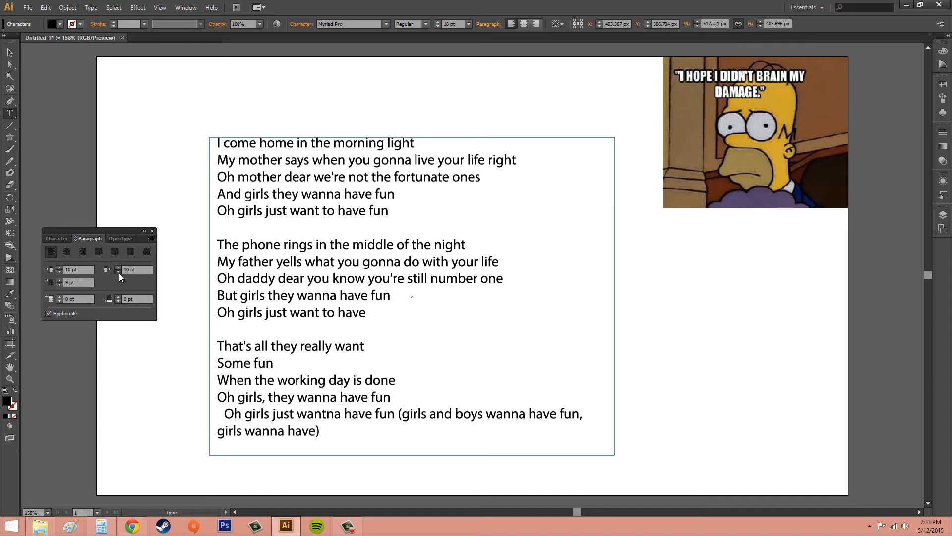
click(118, 271)
click(118, 272)
click(118, 272)
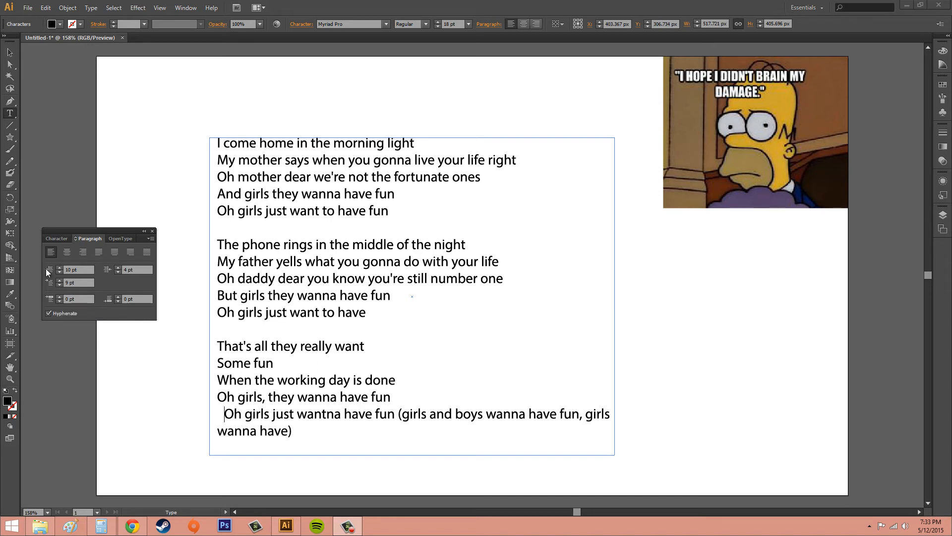
Select the whole lyrics text block and try a space before paragraph of 12 pt
click(10, 52)
click(368, 233)
click(342, 258)
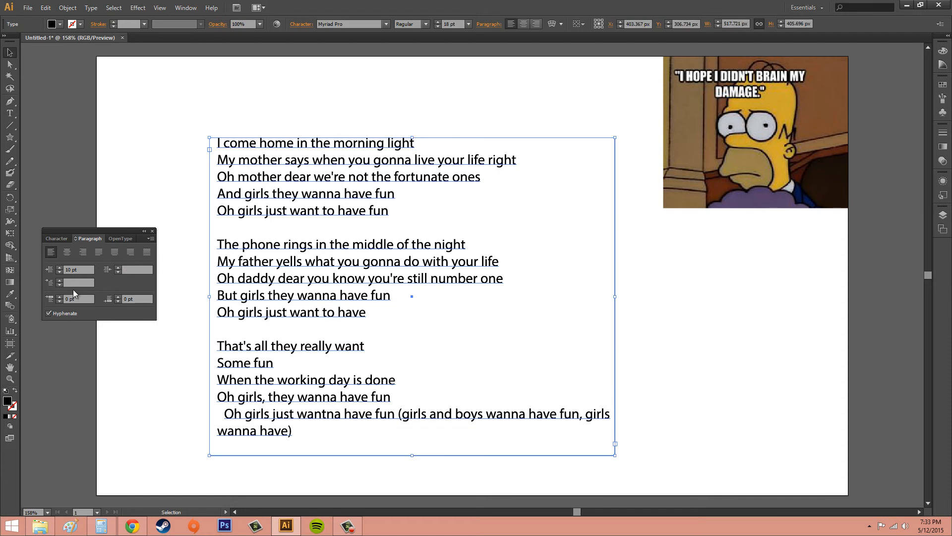
click(61, 296)
click(61, 296)
click(61, 296)
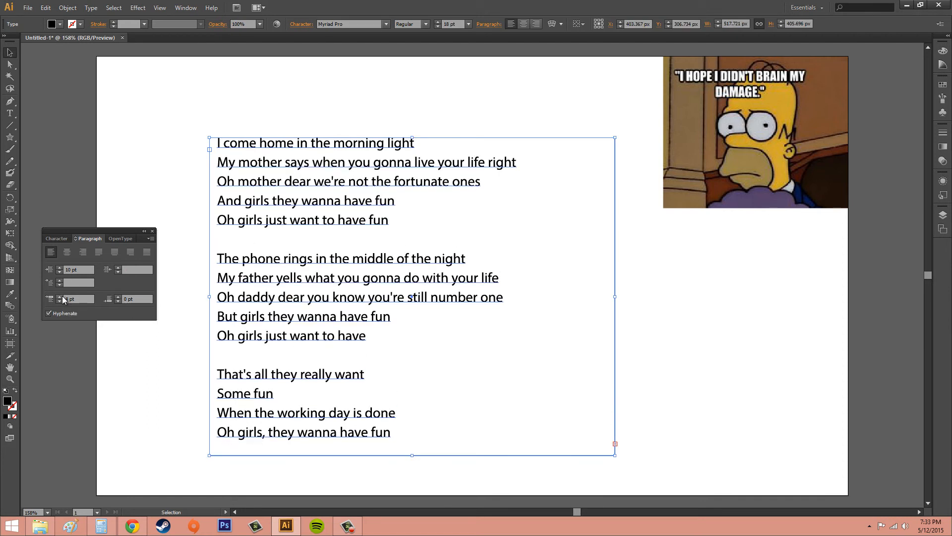
click(62, 296)
click(61, 296)
click(62, 296)
click(61, 296)
click(61, 296)
click(61, 296)
click(61, 296)
click(61, 296)
click(61, 296)
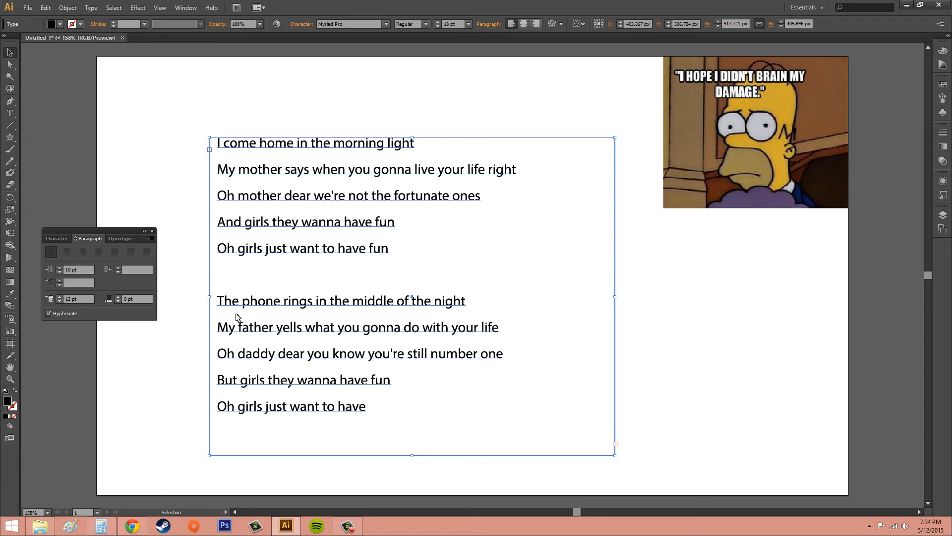
Undo the space-before-paragraph change on the lyrics and return to the Selection tool
key(a)
key(ctrl+z)
key(ctrl+z)
key(ctrl+z)
key(ctrl+z)
key(ctrl+z)
key(ctrl+z)
key(ctrl+z)
key(ctrl+z)
key(ctrl+z)
key(ctrl+z)
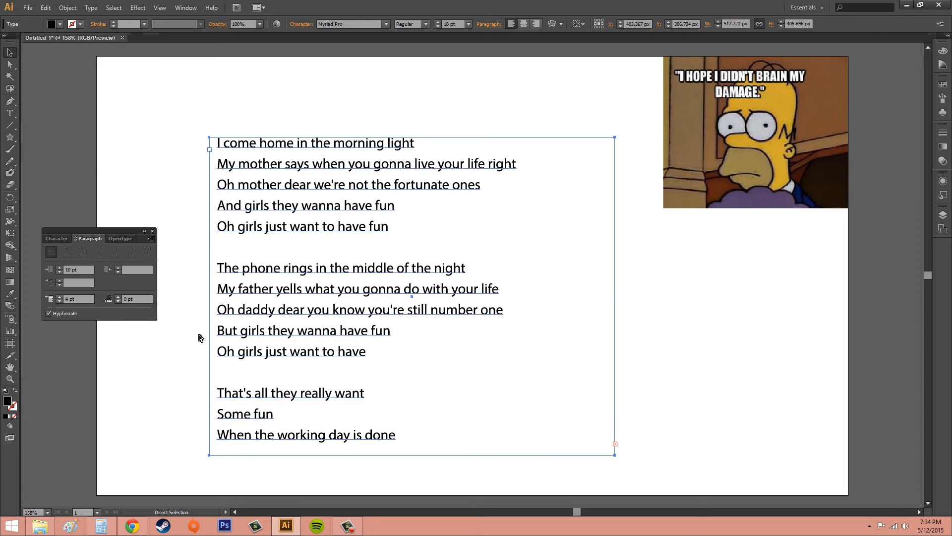
key(ctrl+z)
key(ctrl+z)
key(v)
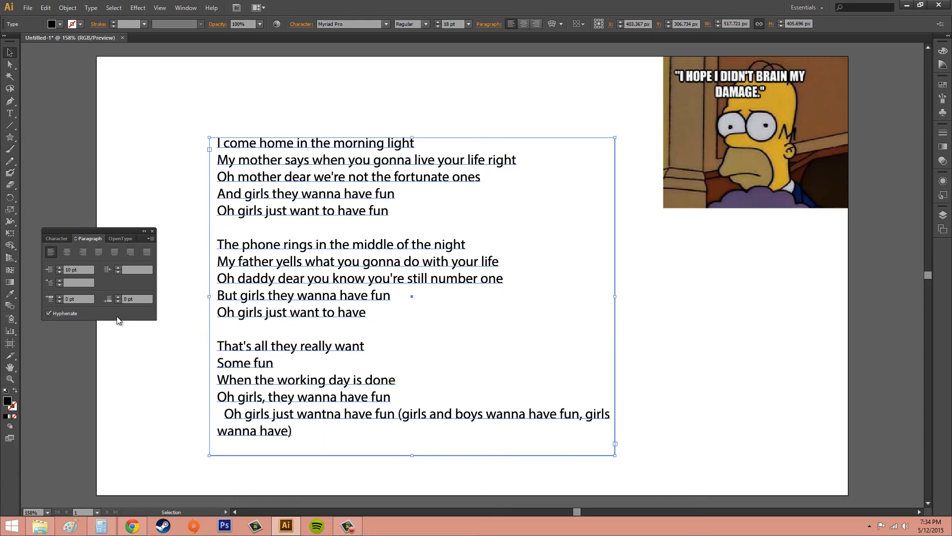
Try increasing the space after paragraph for the whole lyrics text block
click(117, 296)
click(118, 296)
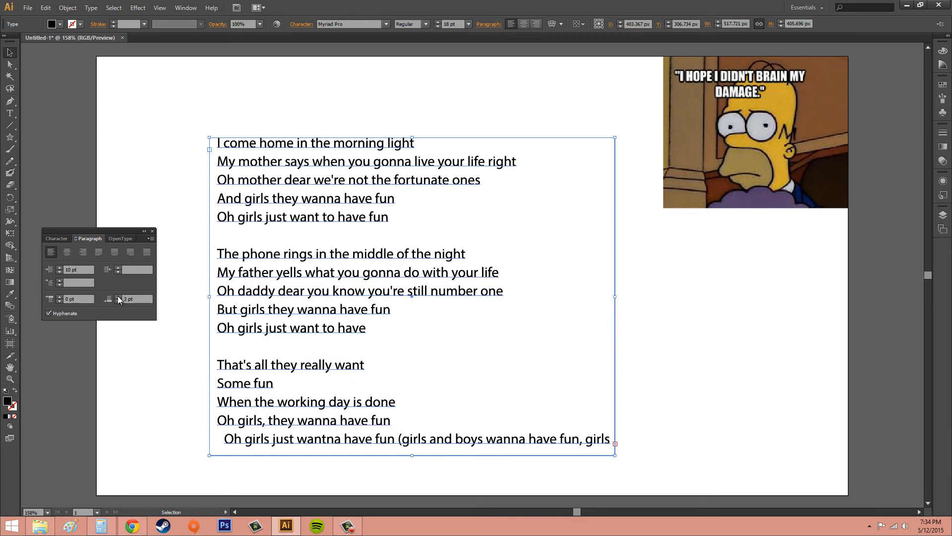
click(117, 296)
click(117, 296)
click(118, 296)
click(117, 296)
click(118, 296)
Undo the space-after-paragraph increases on the lyrics
key(ctrl+z)
key(ctrl+z)
key(ctrl+z)
key(ctrl+z)
key(ctrl+z)
key(ctrl+z)
key(ctrl+z)
key(ctrl+z)
key(ctrl+z)
key(ctrl+z)
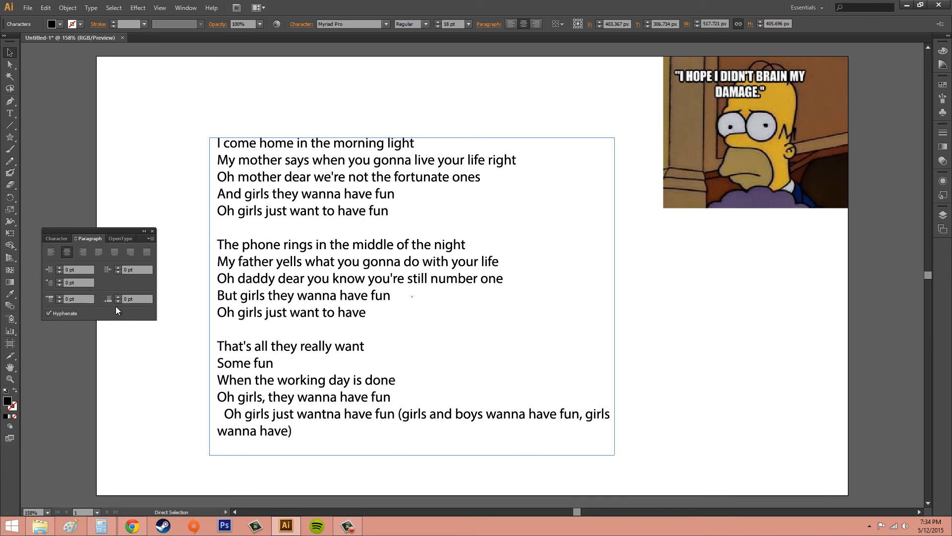
Turn off hyphenation for the lyrics text block
click(61, 300)
click(61, 300)
click(9, 53)
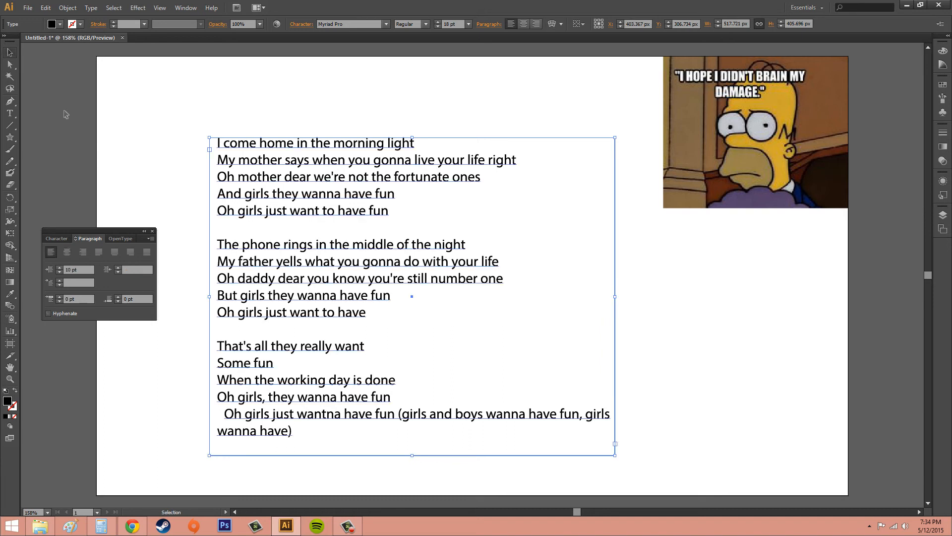
Try reducing the space before paragraph to -11 pt for the whole lyrics text block
click(694, 252)
click(316, 278)
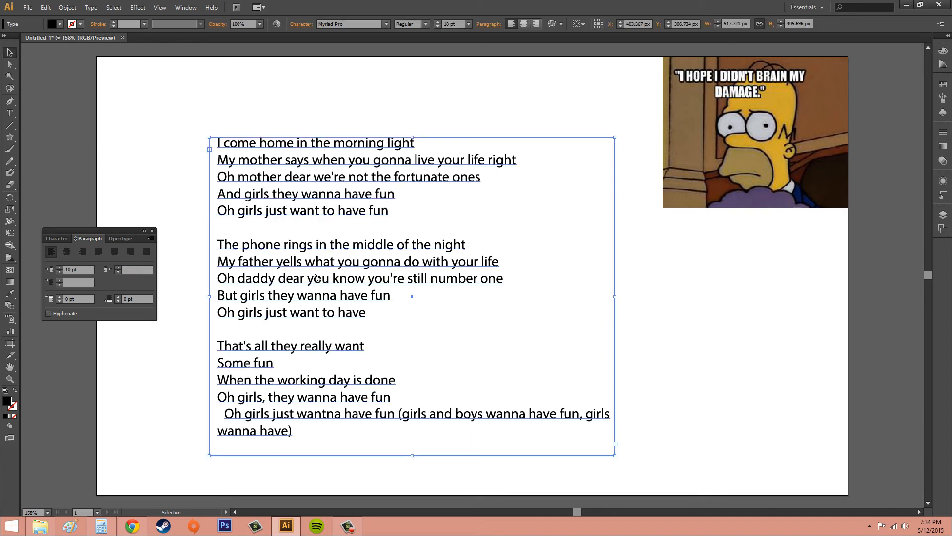
click(60, 301)
click(60, 300)
click(60, 301)
click(60, 301)
click(60, 300)
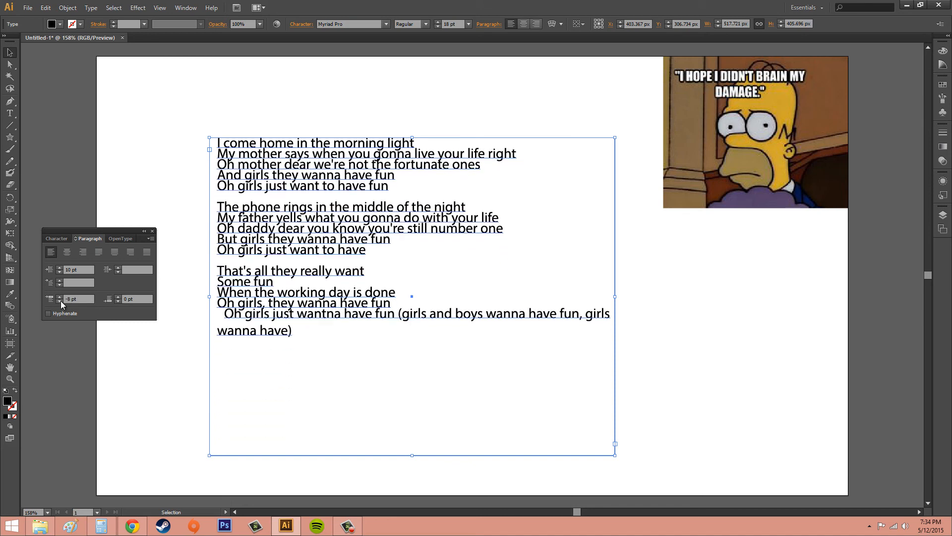
click(60, 300)
click(60, 301)
click(60, 301)
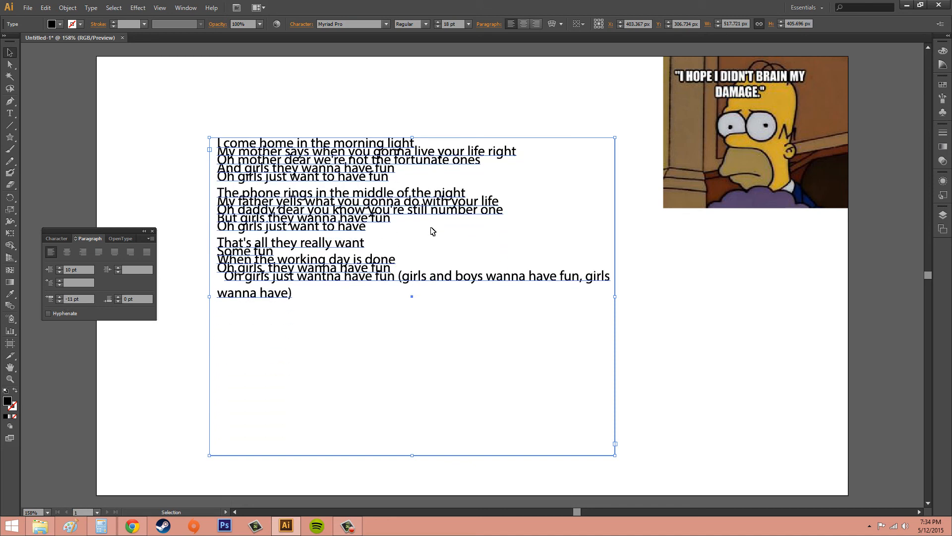
Undo the space-before-paragraph reductions on the lyrics to restore the original line spacing
key(ctrl+z)
key(ctrl+z)
key(ctrl+z)
key(ctrl+z)
key(ctrl+z)
key(ctrl+z)
key(ctrl+z)
key(ctrl+z)
key(ctrl+z)
key(ctrl+z)
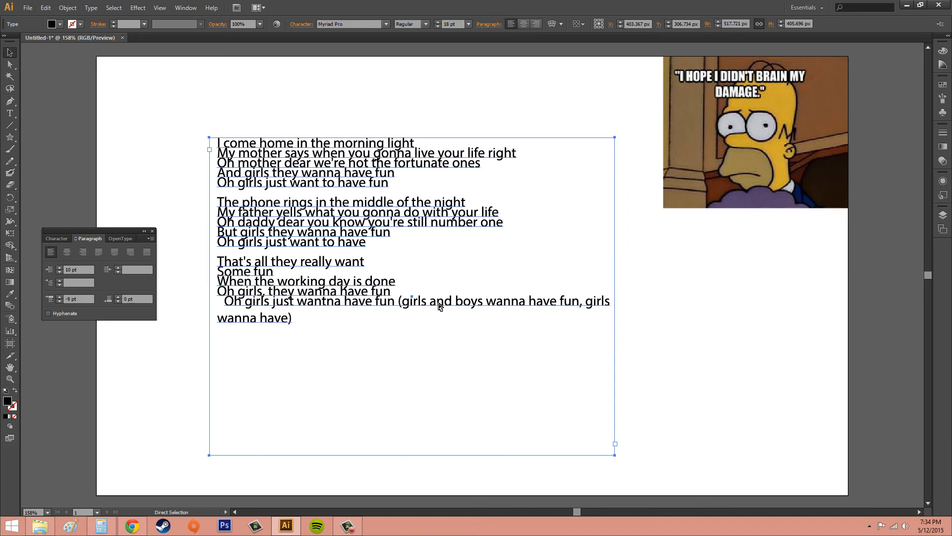
key(ctrl+z)
key(ctrl+z)
key(ctrl+z)
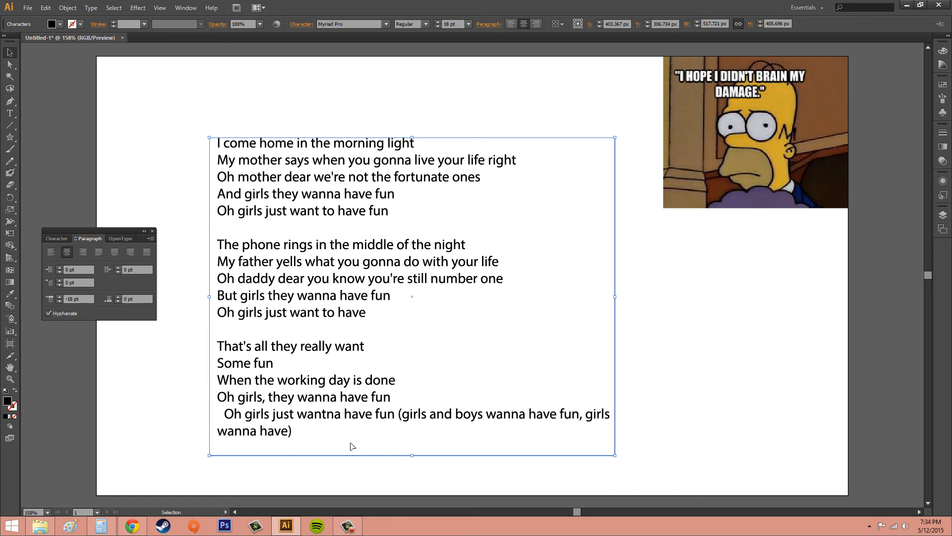
Toggle hyphenation at the end of the lyrics and leave it turned off
click(49, 313)
click(48, 313)
click(49, 313)
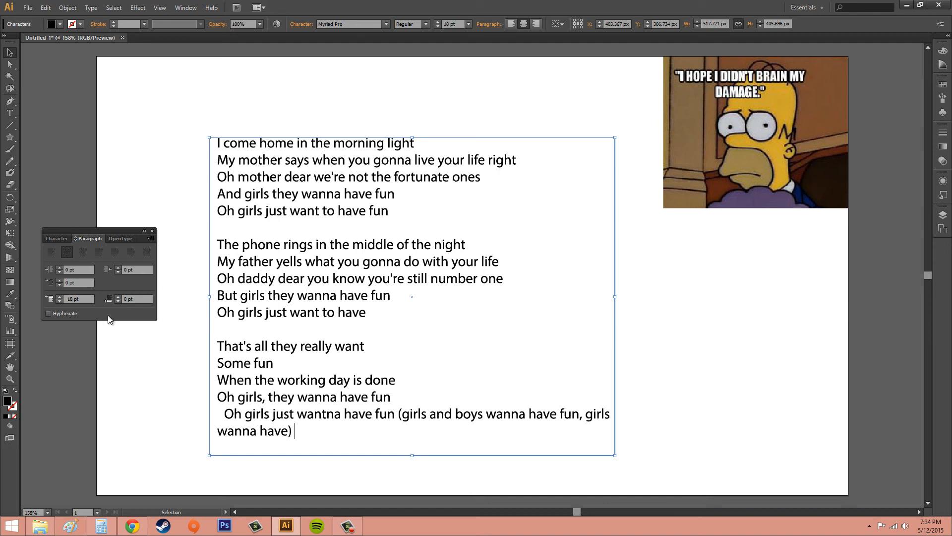